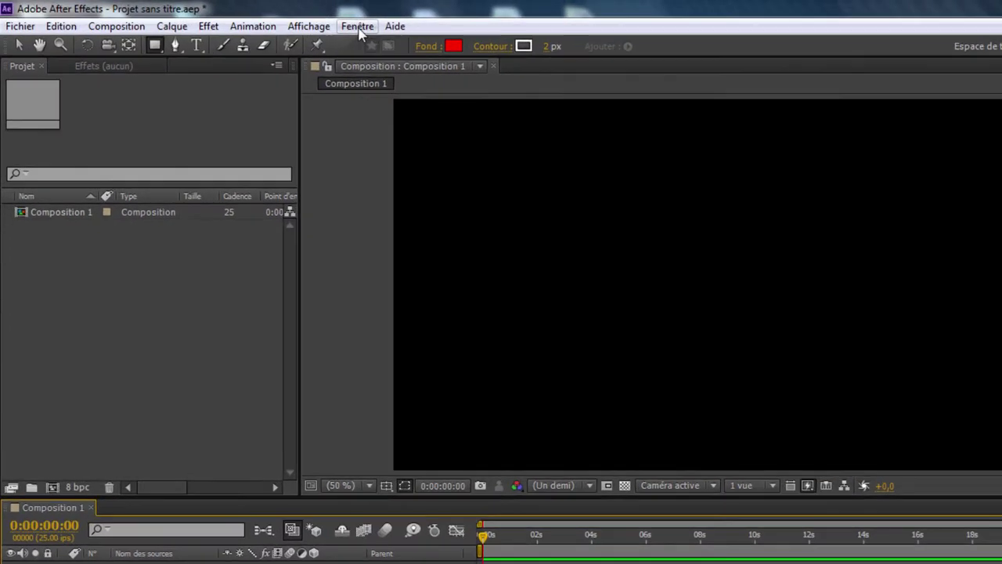
{"action": "left_click", "coordinate": [358, 25]}
{"action": "mouse_move", "coordinate": [224, 26]}
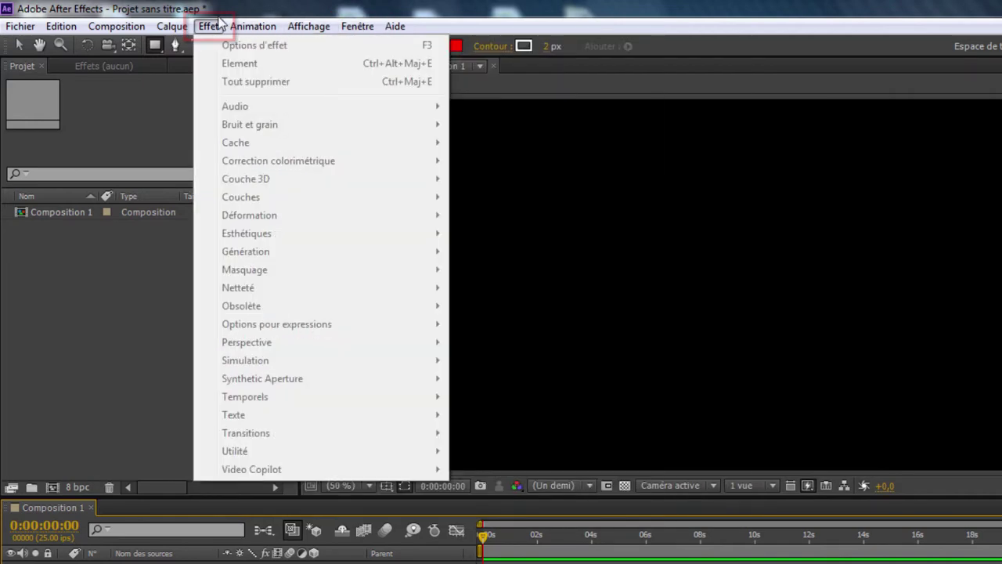
{"action": "mouse_move", "coordinate": [116, 25]}
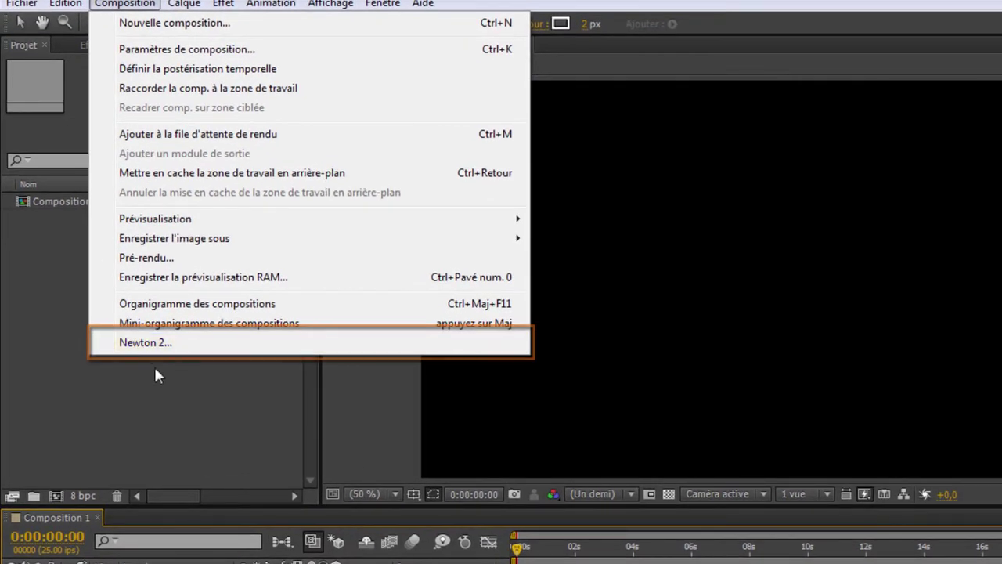
{"action": "left_click", "coordinate": [154, 364]}
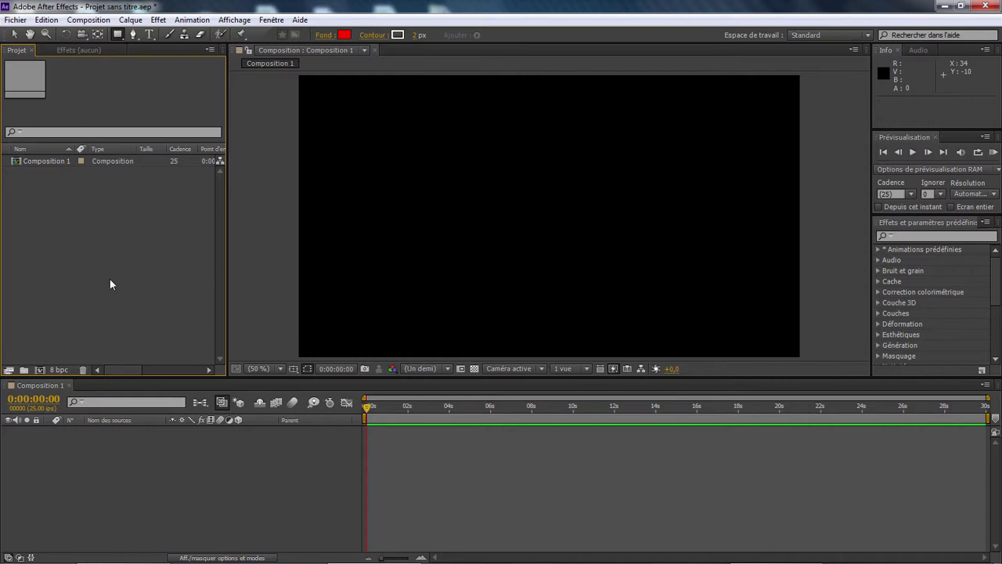
{"action": "left_click", "coordinate": [174, 505]}
{"action": "right_click", "coordinate": [229, 469]}
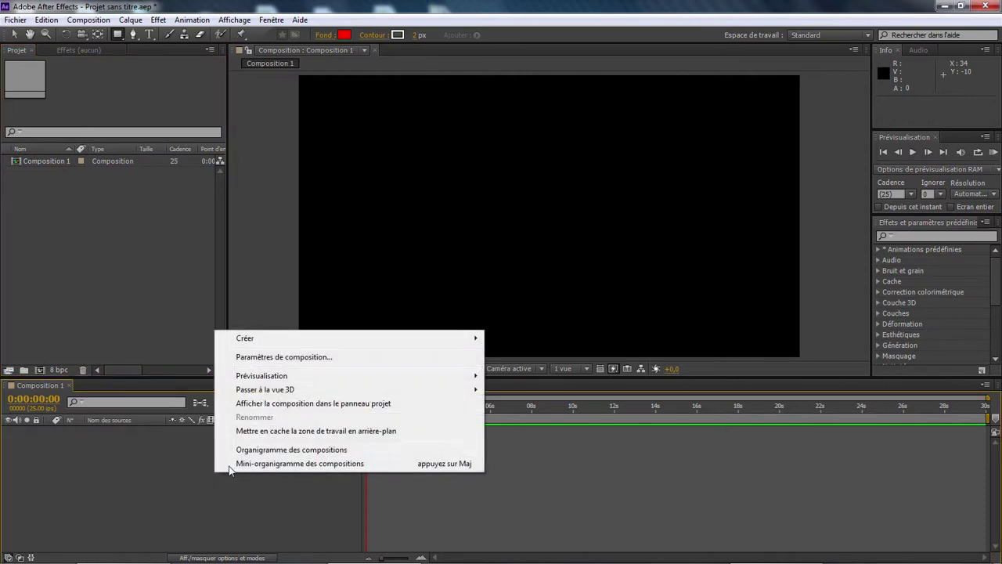
{"action": "mouse_move", "coordinate": [336, 340]}
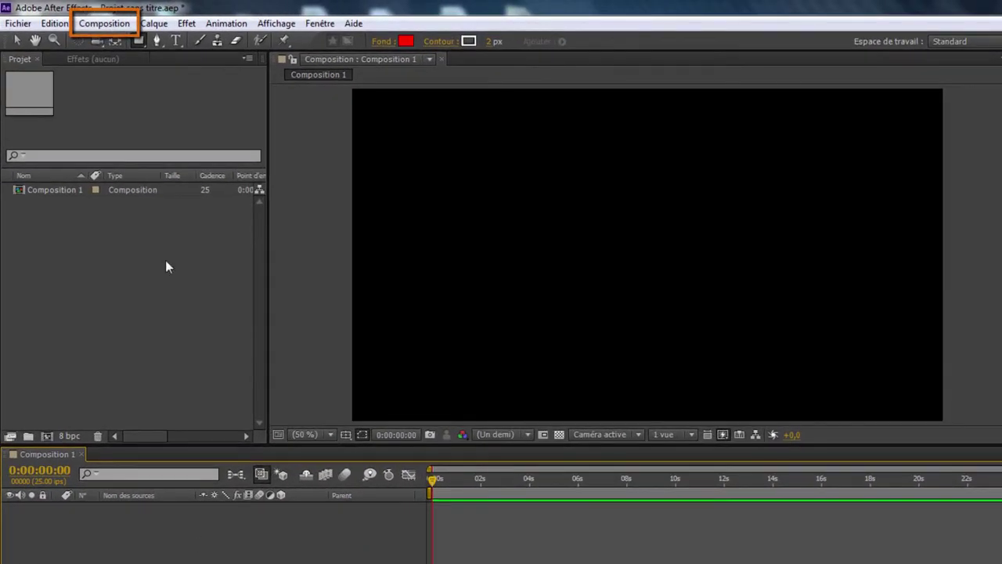
- Launch the Newton 2 physics plug-in for Composition 1
{"action": "left_click", "coordinate": [93, 21]}
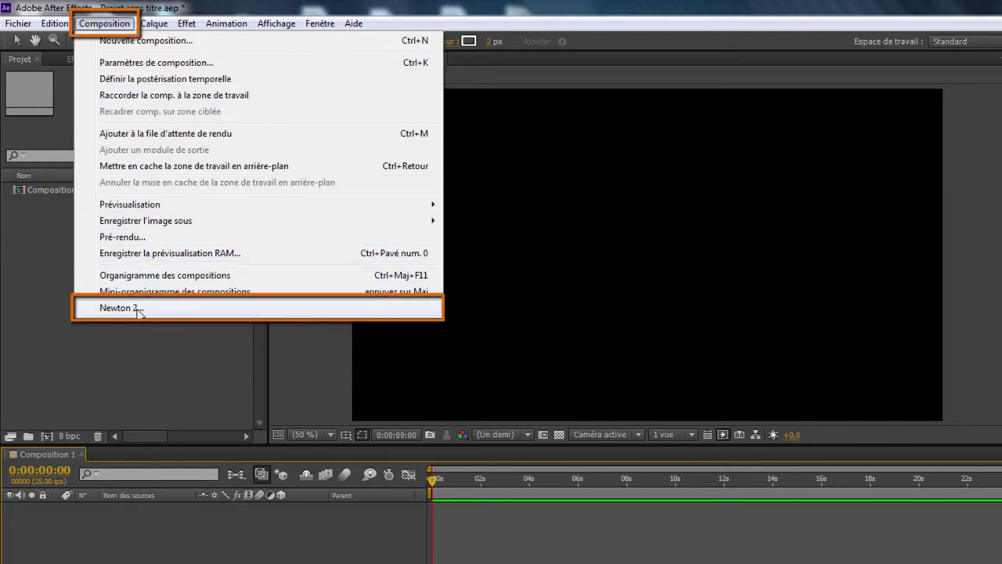
{"action": "left_click", "coordinate": [157, 310]}
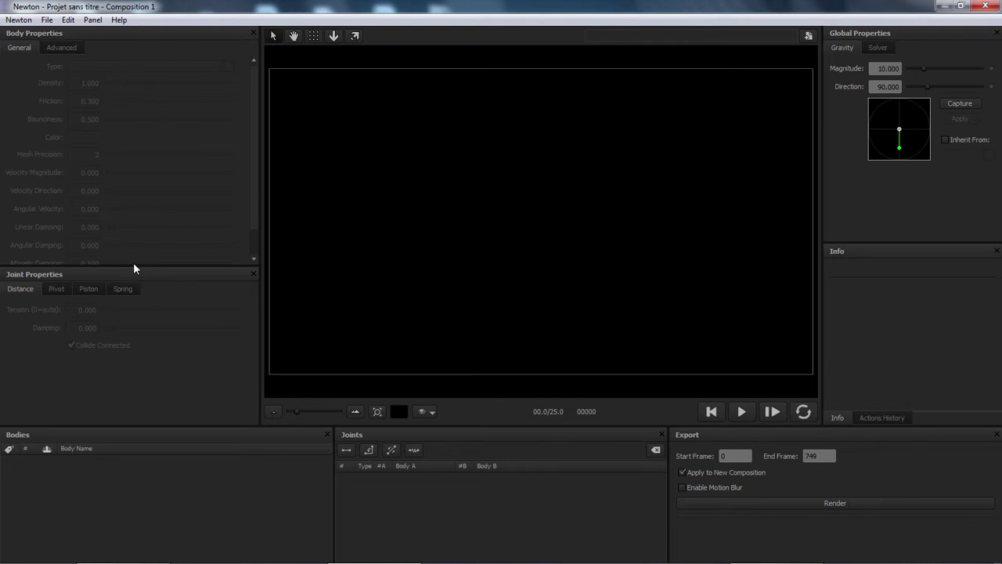
{"action": "left_click", "coordinate": [152, 432]}
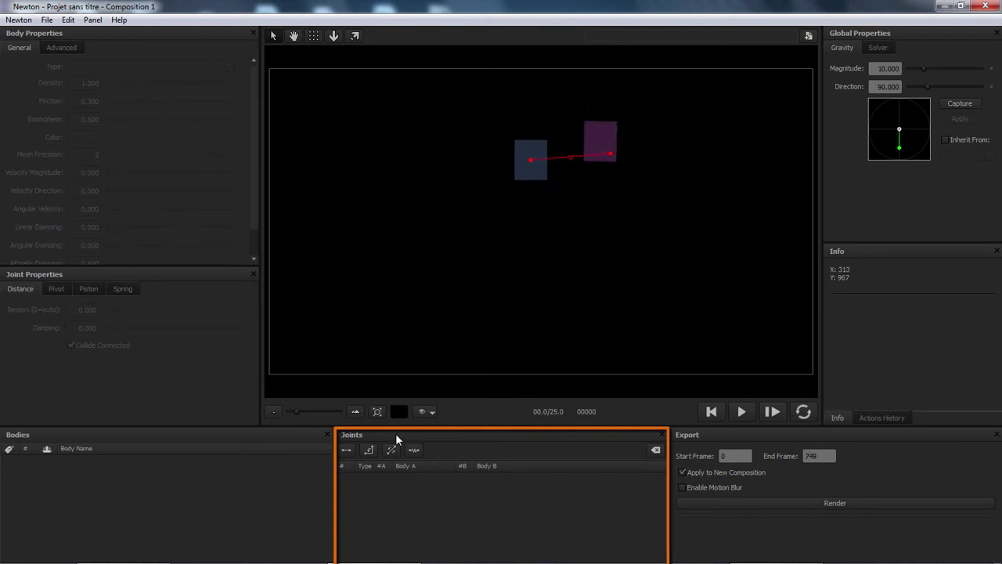
- Review the Pivot, Piston and Spring joint settings and the Solver and Gravity global properties, trying a different gravity direction
{"action": "left_click", "coordinate": [62, 288]}
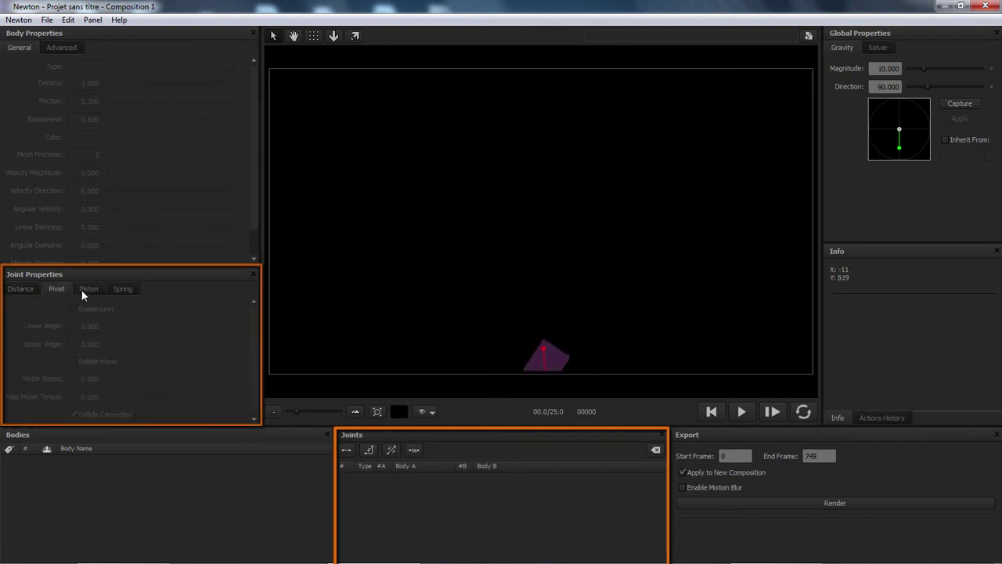
{"action": "left_click", "coordinate": [87, 288]}
{"action": "left_click", "coordinate": [118, 290]}
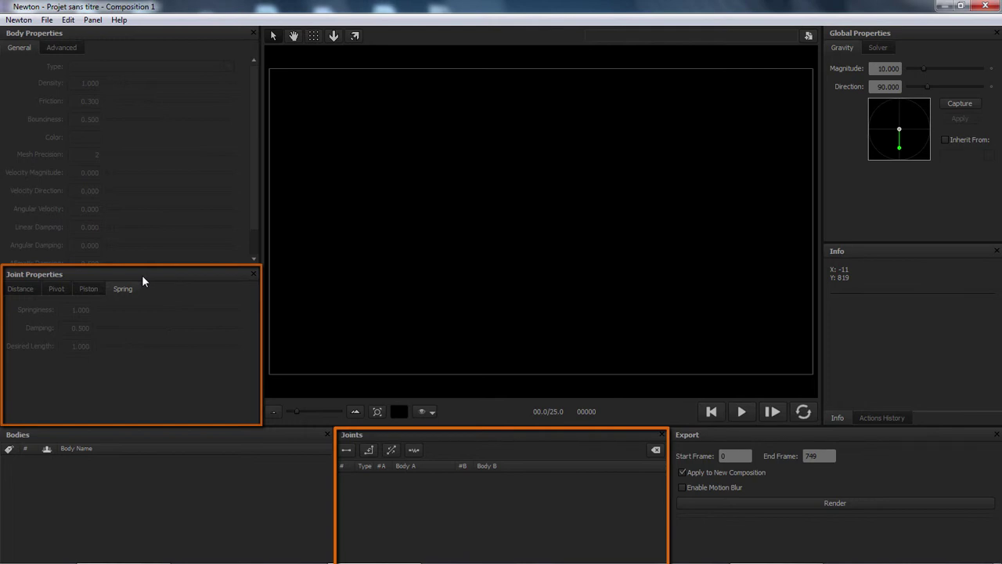
{"action": "left_click", "coordinate": [866, 47]}
{"action": "left_click", "coordinate": [847, 47]}
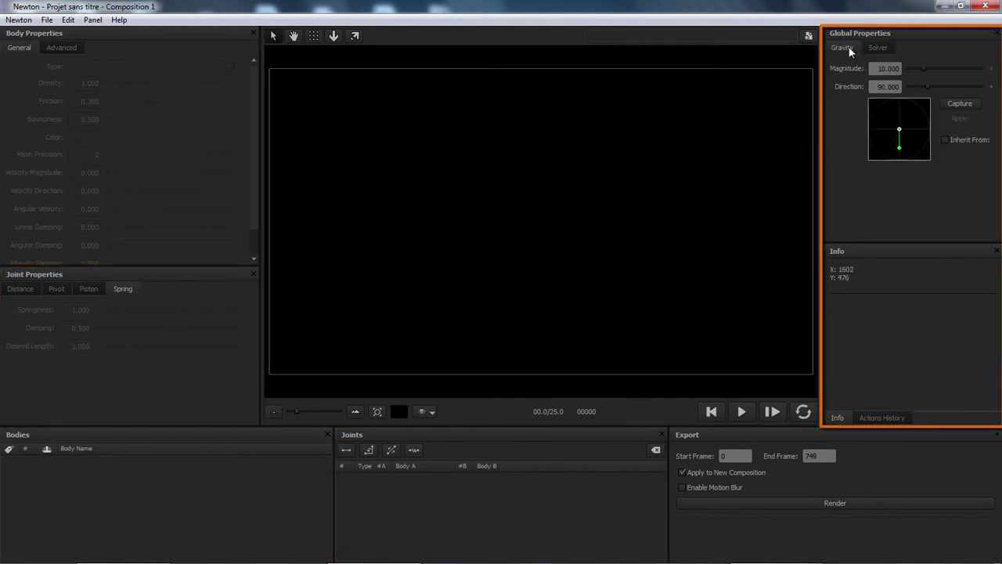
{"action": "left_click_drag", "start_coordinate": [896, 155], "coordinate": [883, 122]}
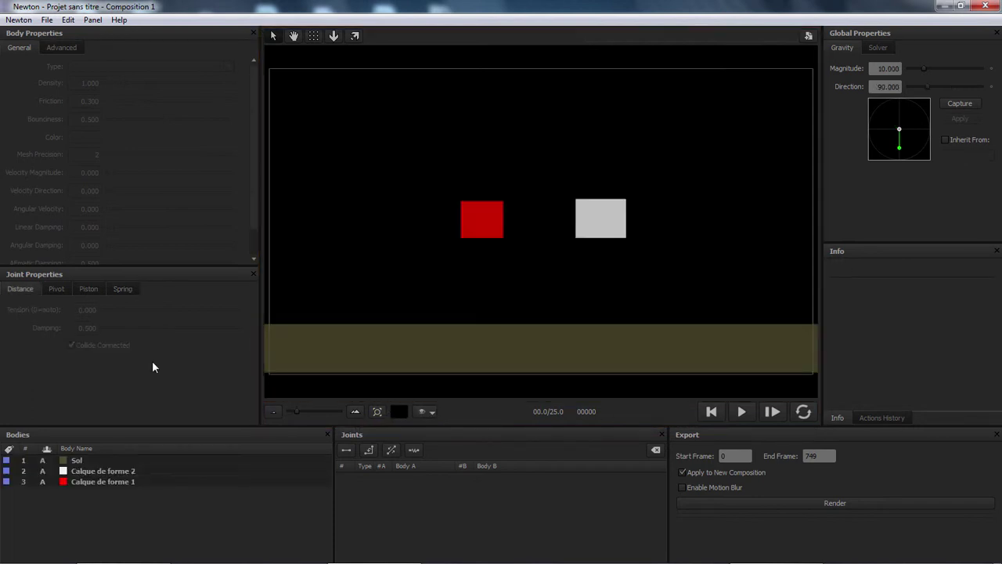
- Compare the body properties of Sol, Calque de forme 2 and Calque de forme 1, and view the body types offered for Calque de forme 1
{"action": "left_click", "coordinate": [90, 470]}
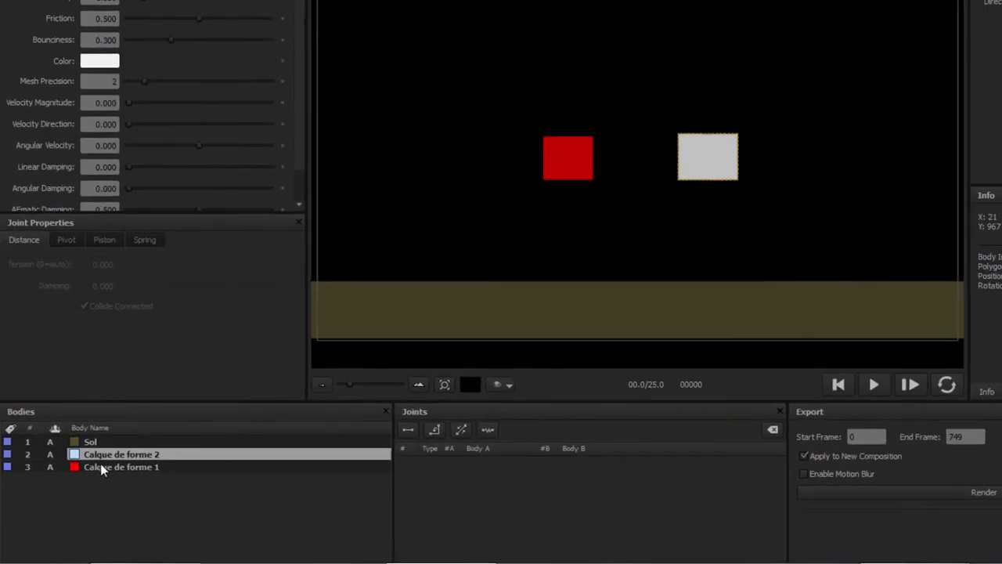
{"action": "left_click", "coordinate": [84, 481]}
{"action": "left_click", "coordinate": [78, 460]}
{"action": "left_click", "coordinate": [94, 467]}
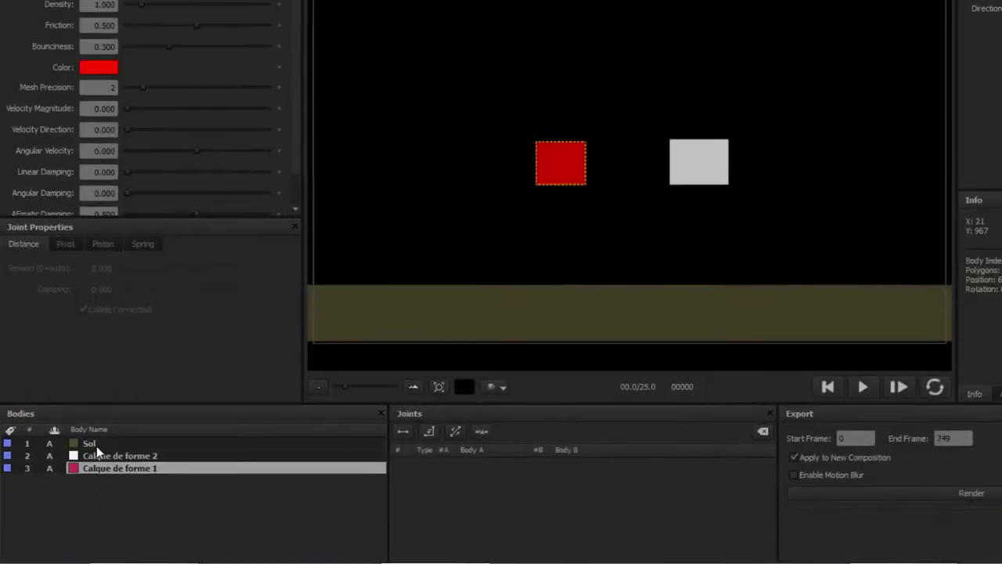
{"action": "left_click", "coordinate": [90, 445]}
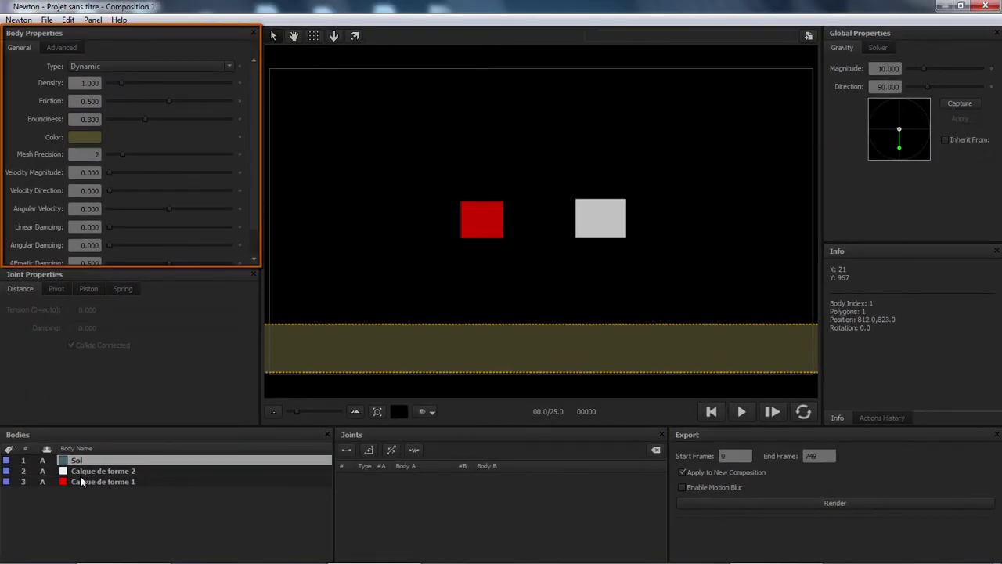
{"action": "left_click", "coordinate": [88, 470], "text": "ctrl"}
{"action": "left_click", "coordinate": [90, 482]}
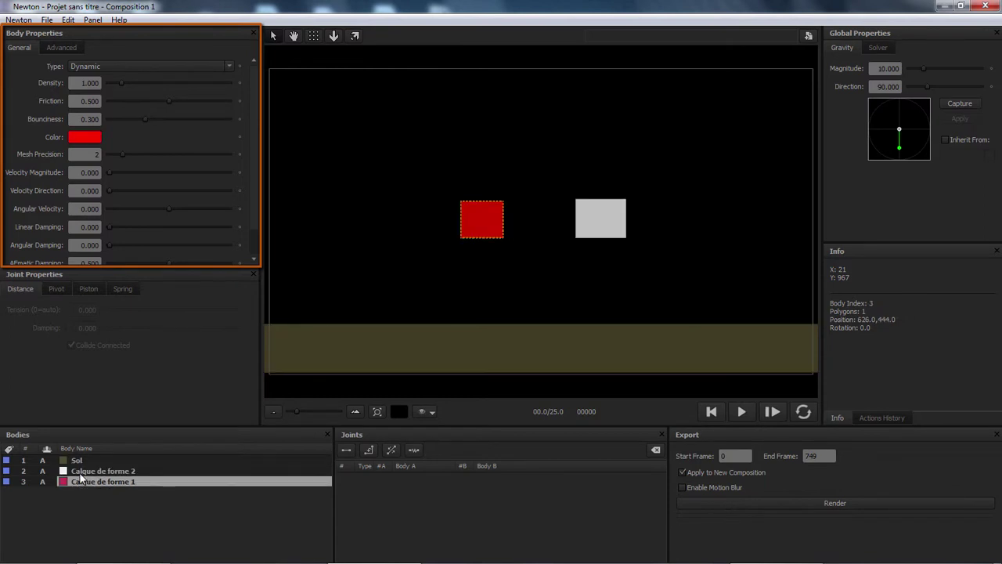
{"action": "left_click", "coordinate": [228, 67]}
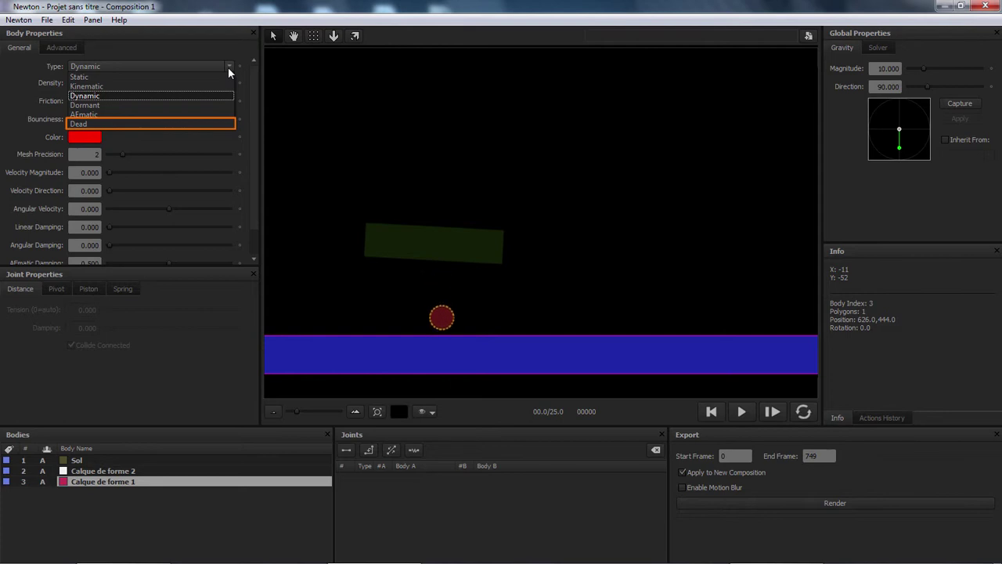
{"action": "left_click", "coordinate": [229, 67]}
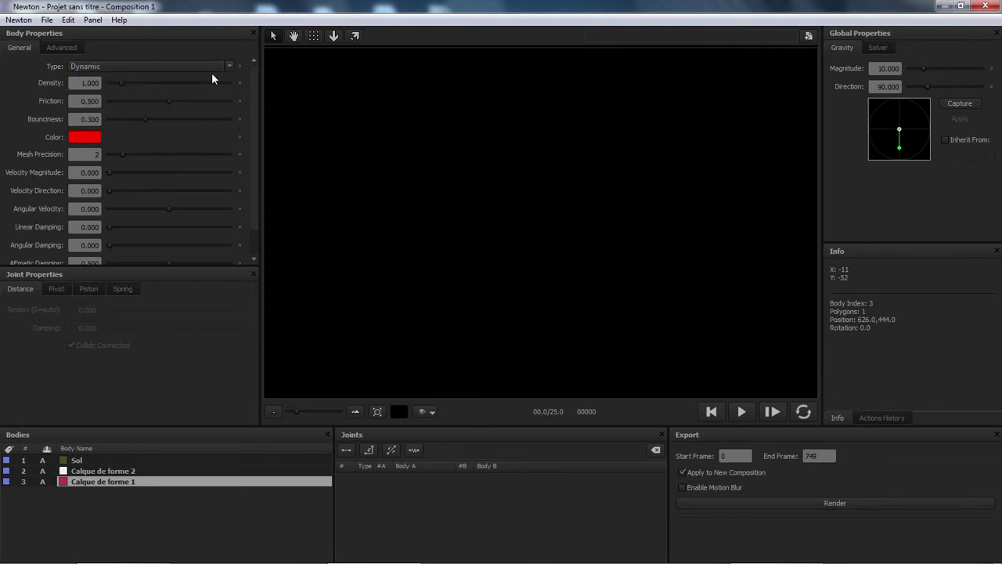
- Set the density of Calque de forme 1 to 5.885, its friction to 0.594 and its bounciness to 1.000
{"action": "left_click_drag", "start_coordinate": [136, 84], "coordinate": [194, 91]}
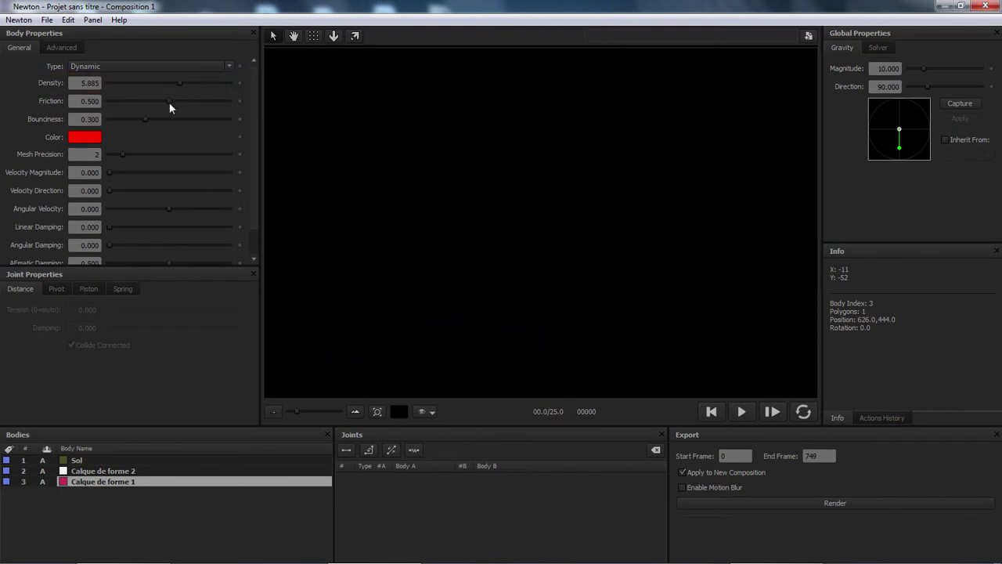
{"action": "mouse_move", "coordinate": [169, 102]}
{"action": "left_mouse_down"}
{"action": "mouse_move", "coordinate": [200, 107]}
{"action": "mouse_move", "coordinate": [151, 112]}
{"action": "mouse_move", "coordinate": [178, 112]}
{"action": "left_mouse_up"}
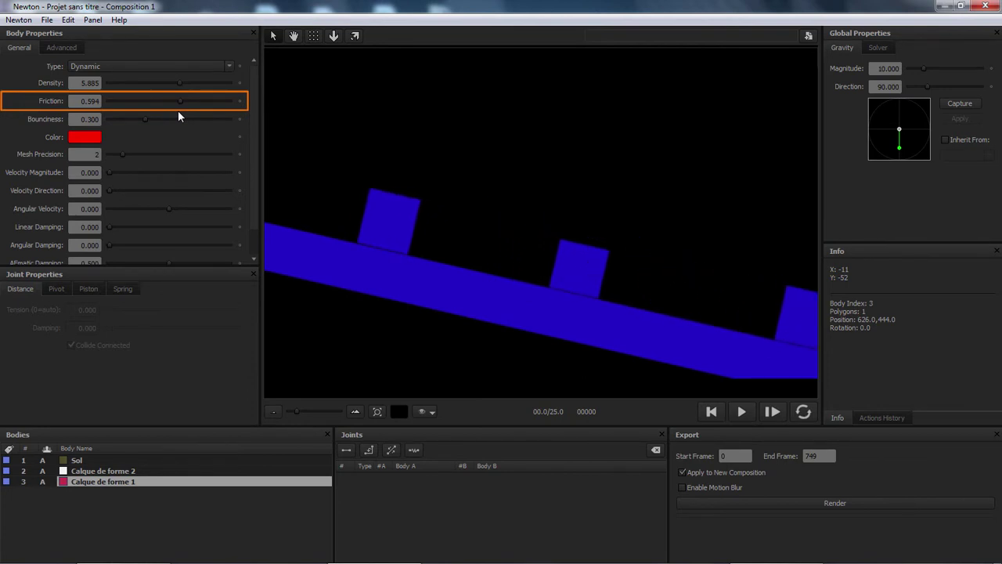
{"action": "mouse_move", "coordinate": [151, 117]}
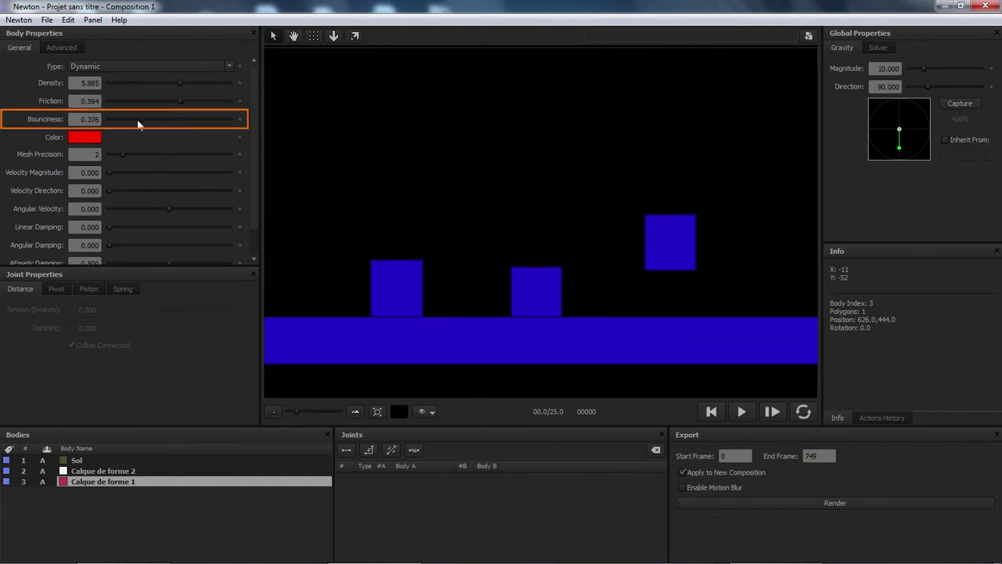
{"action": "left_click_drag", "start_coordinate": [129, 124], "coordinate": [125, 123]}
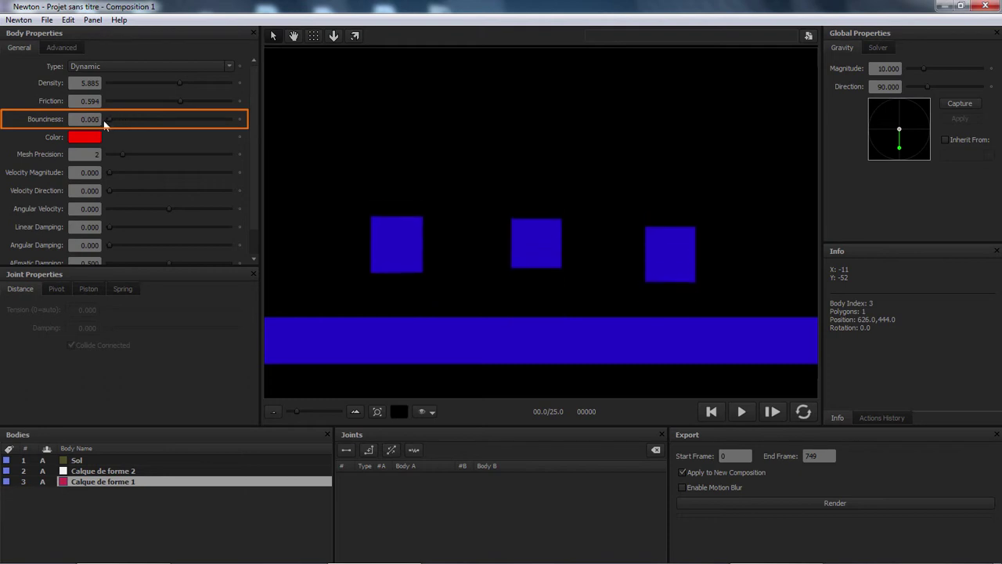
{"action": "left_click_drag", "start_coordinate": [125, 124], "coordinate": [258, 112]}
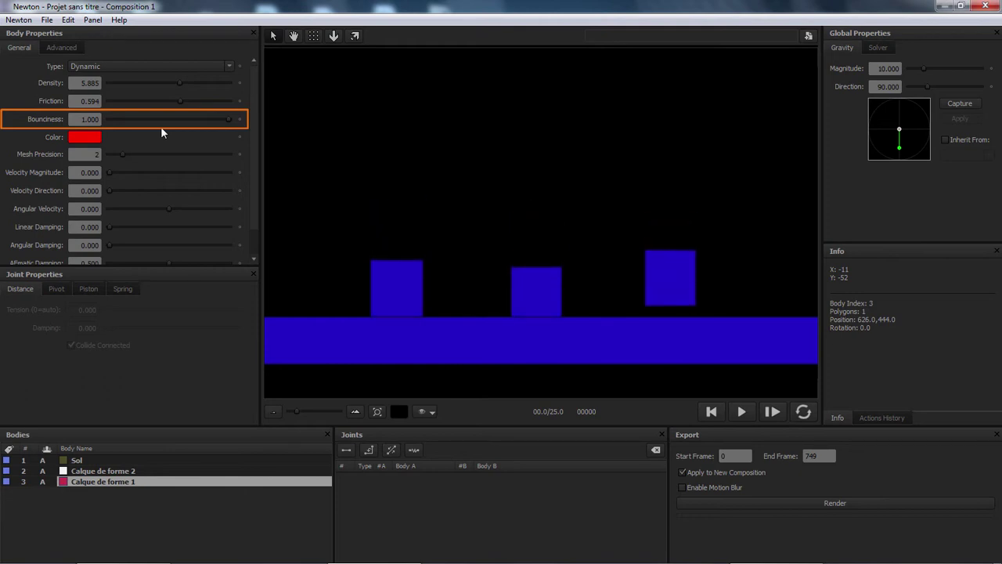
{"action": "left_click", "coordinate": [91, 138]}
{"action": "left_click", "coordinate": [595, 205]}
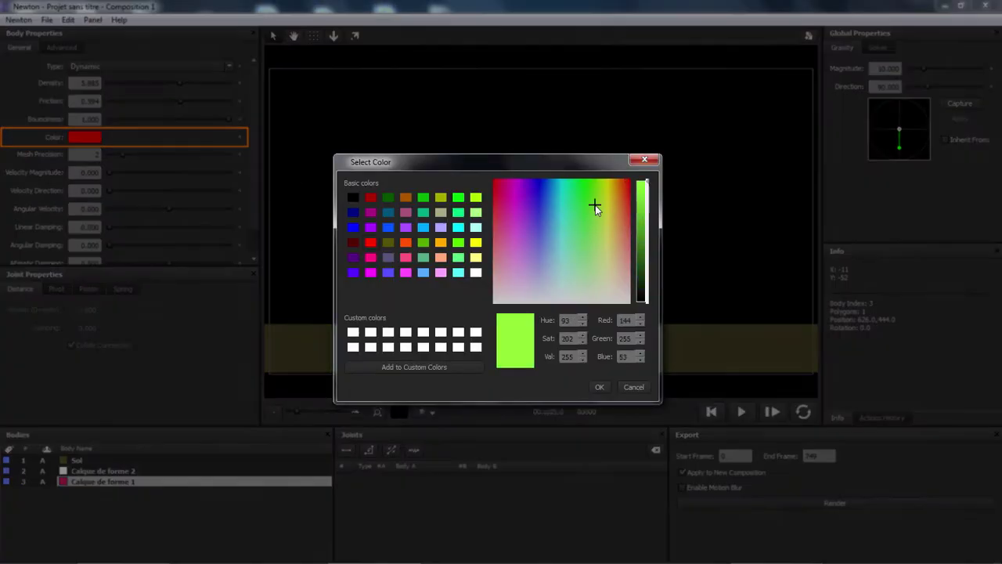
{"action": "left_click", "coordinate": [643, 161]}
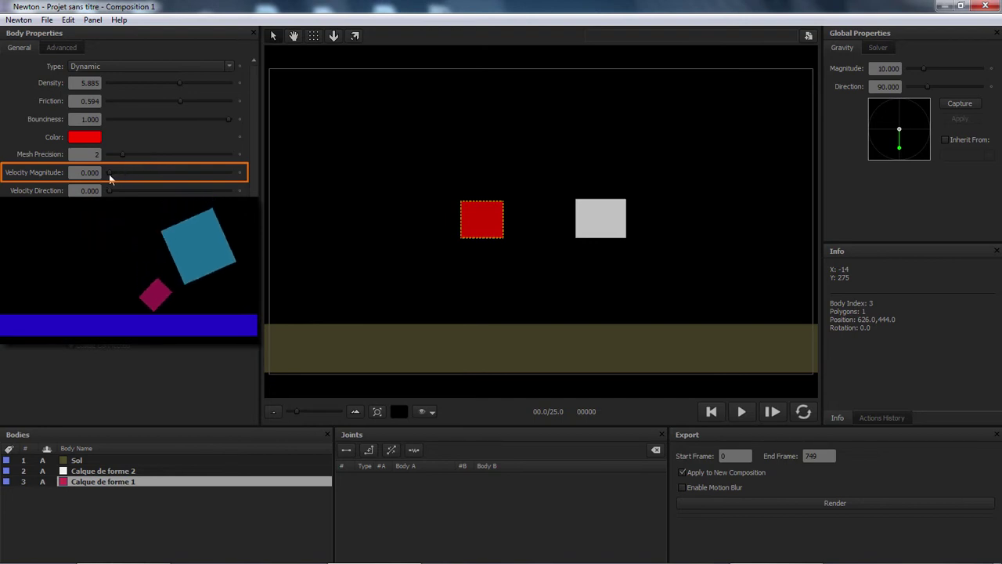
- Give the red square an initial velocity with magnitude 8.471 and direction 285.620 using the Velocity tool
{"action": "left_click_drag", "start_coordinate": [110, 172], "coordinate": [239, 175]}
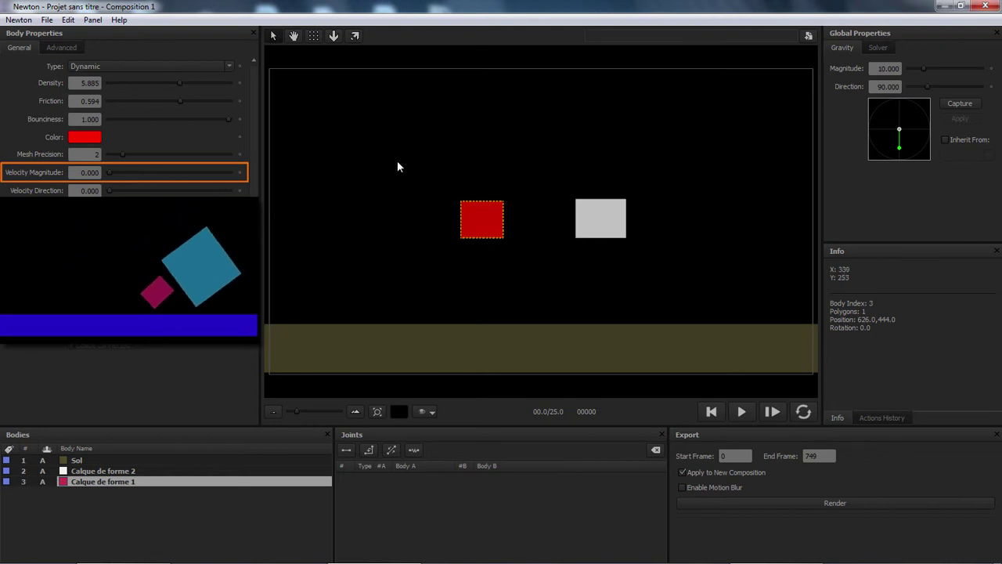
{"action": "left_click", "coordinate": [356, 36]}
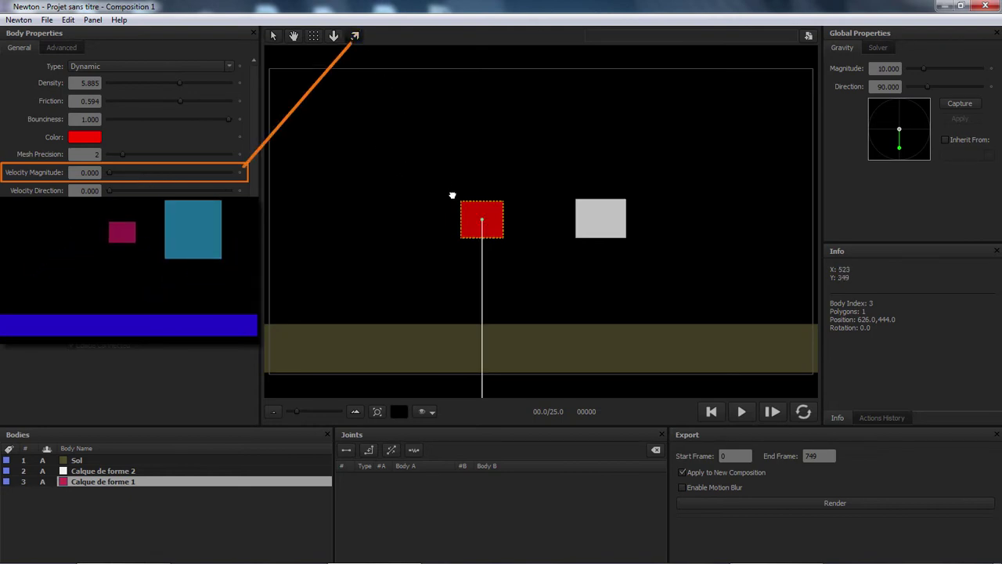
{"action": "left_click_drag", "start_coordinate": [482, 219], "coordinate": [489, 192]}
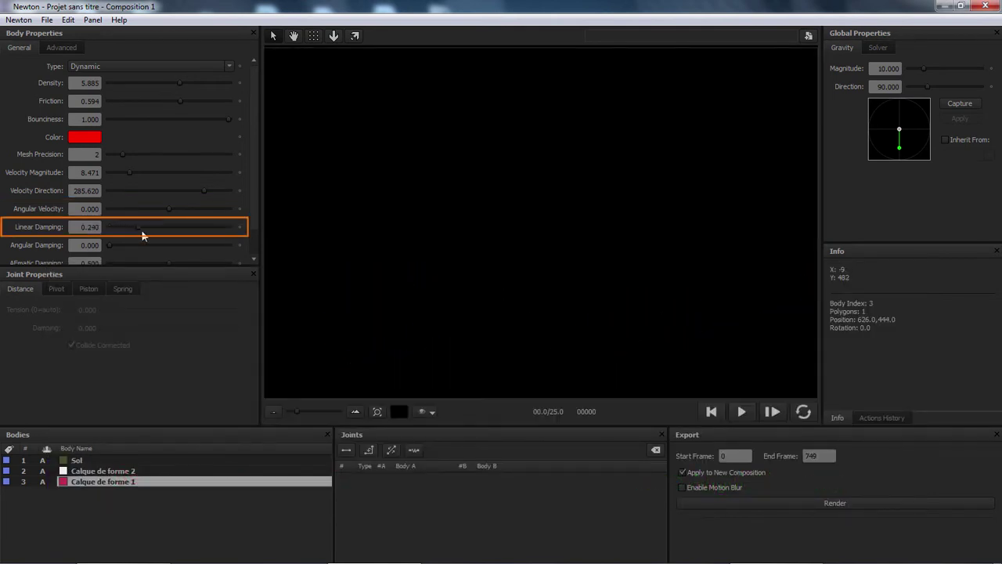
- Set the red square's Linear Damping to 0.615, AEmatic Damping to 0.000 and AEmatic Tension to 0.010
{"action": "left_click_drag", "start_coordinate": [212, 234], "coordinate": [182, 232]}
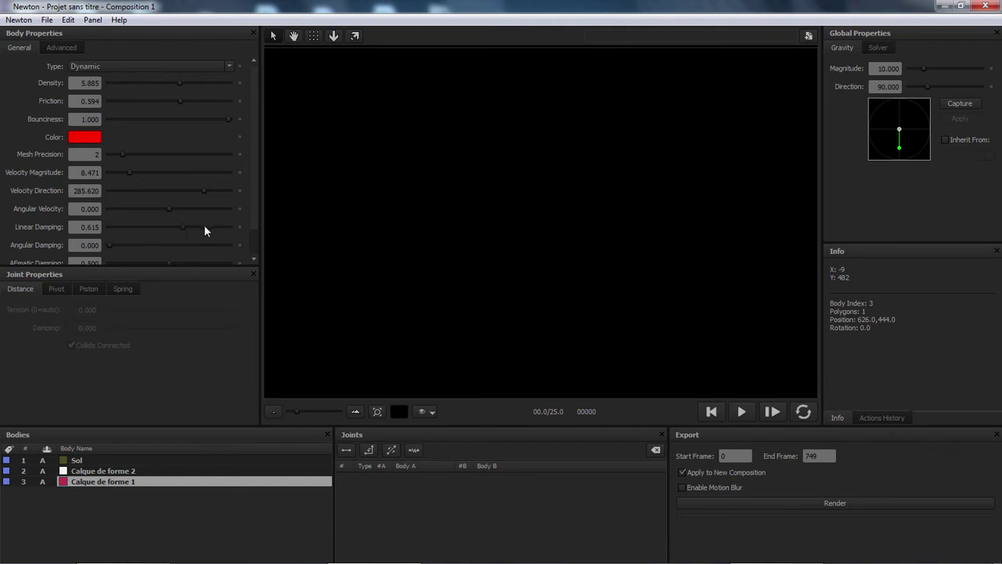
{"action": "left_click_drag", "start_coordinate": [252, 198], "coordinate": [251, 224]}
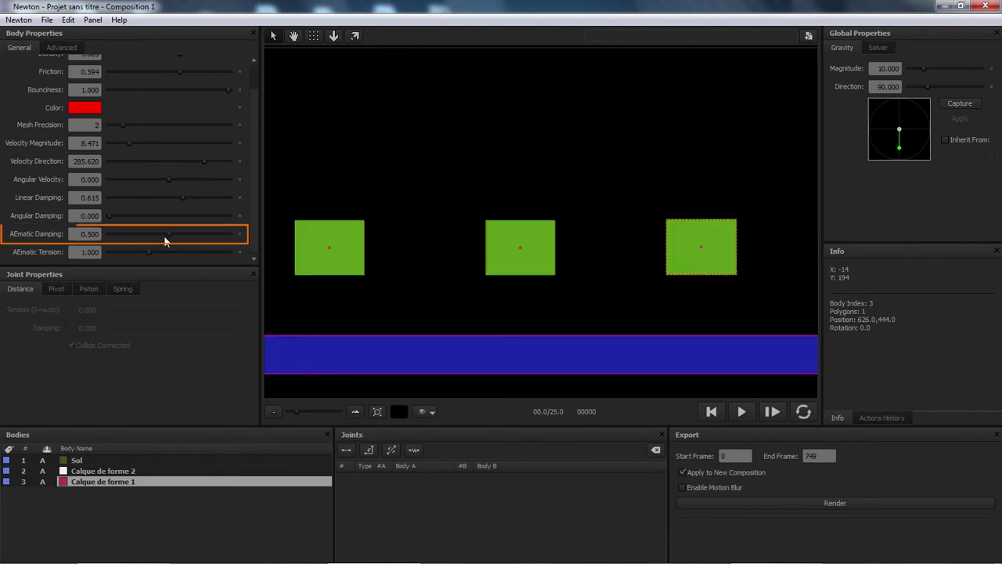
{"action": "left_click_drag", "start_coordinate": [165, 240], "coordinate": [191, 240]}
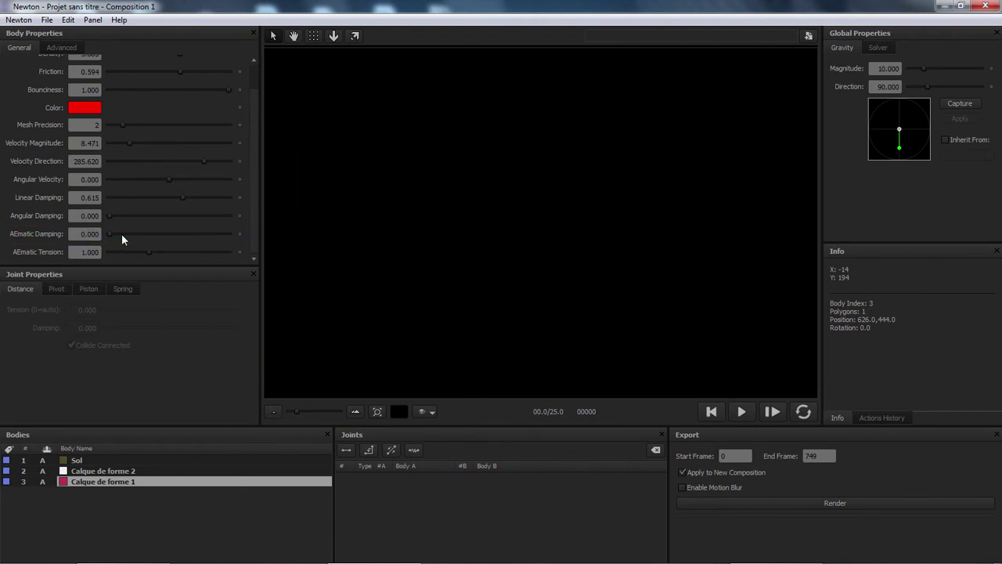
{"action": "left_click_drag", "start_coordinate": [149, 252], "coordinate": [79, 266]}
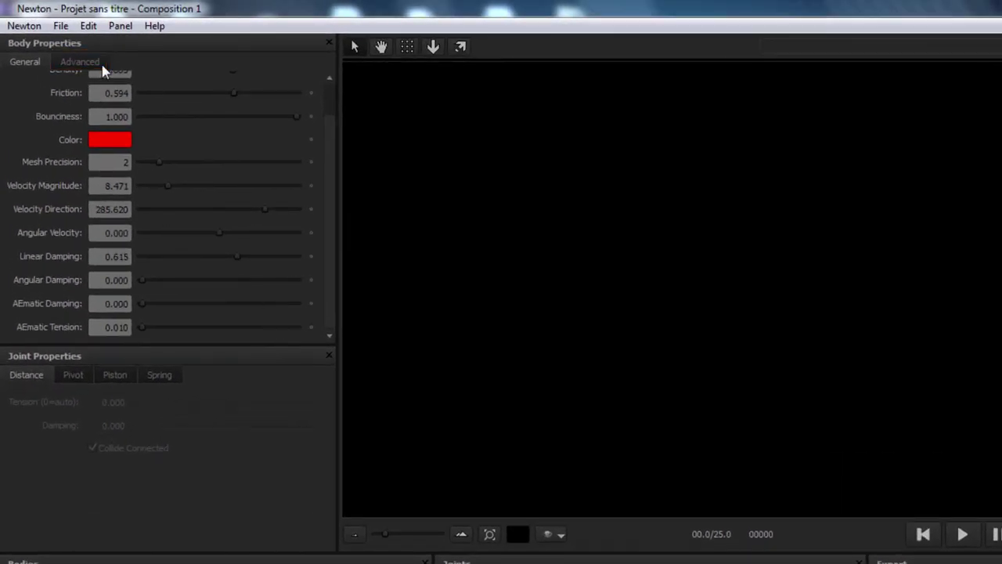
- Limit the collisions of Calque de forme 1 to groups A and C and assign it to collision Group B
{"action": "left_click", "coordinate": [99, 63]}
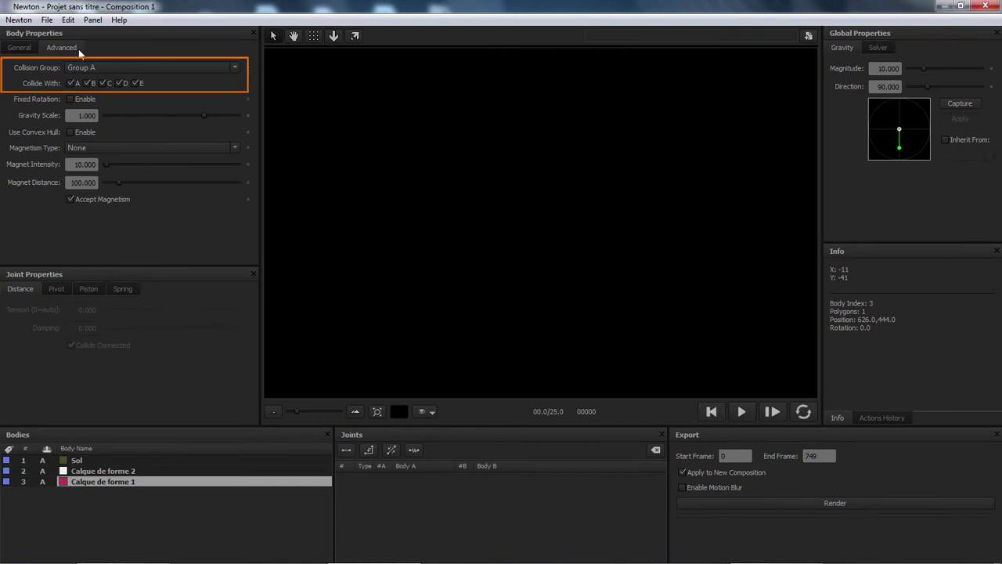
{"action": "left_click", "coordinate": [119, 83]}
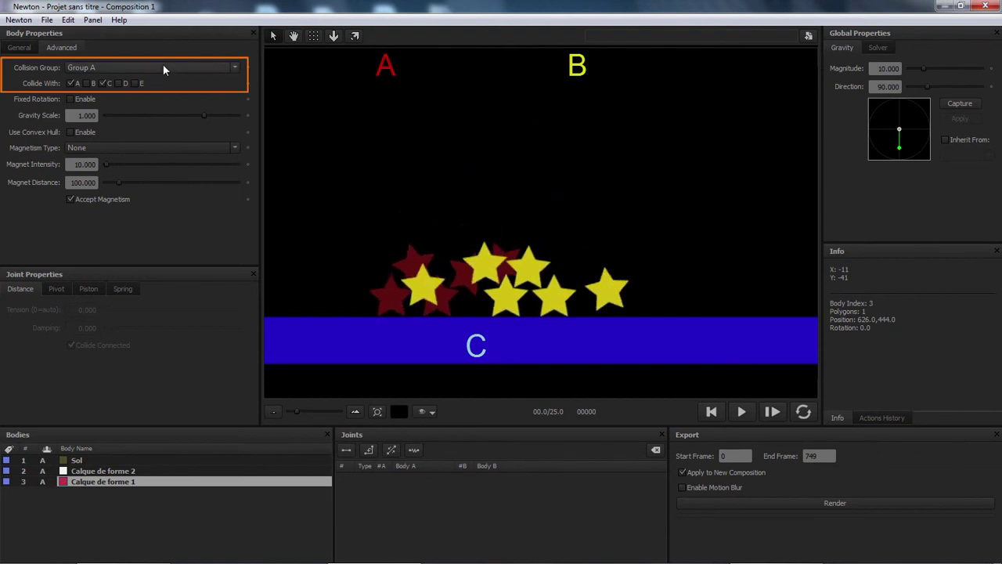
{"action": "left_click", "coordinate": [162, 67]}
{"action": "left_click", "coordinate": [152, 86]}
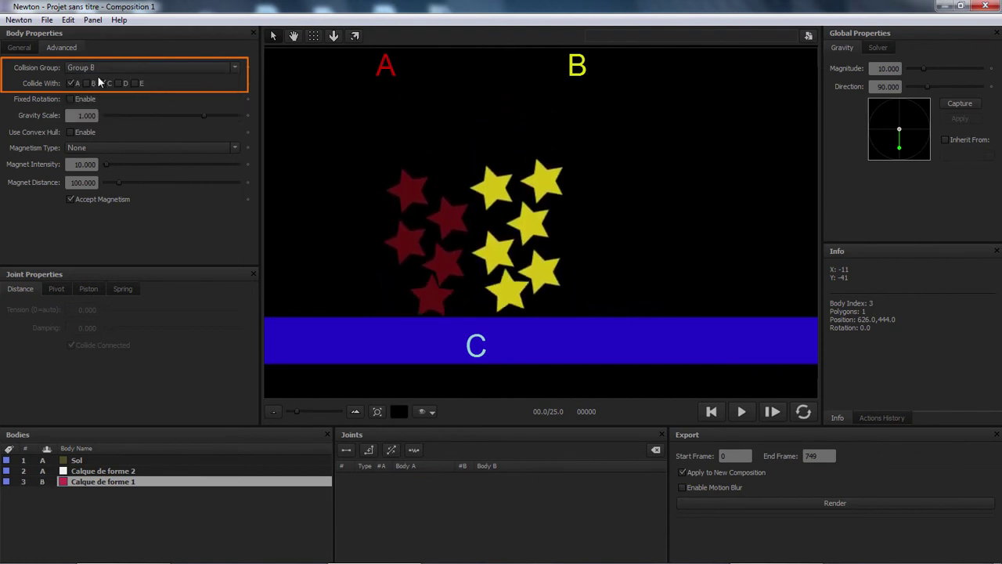
- Limit the collisions of Calque de forme 1 to groups B and C and set its Gravity Scale to 0.933
{"action": "left_click", "coordinate": [78, 84]}
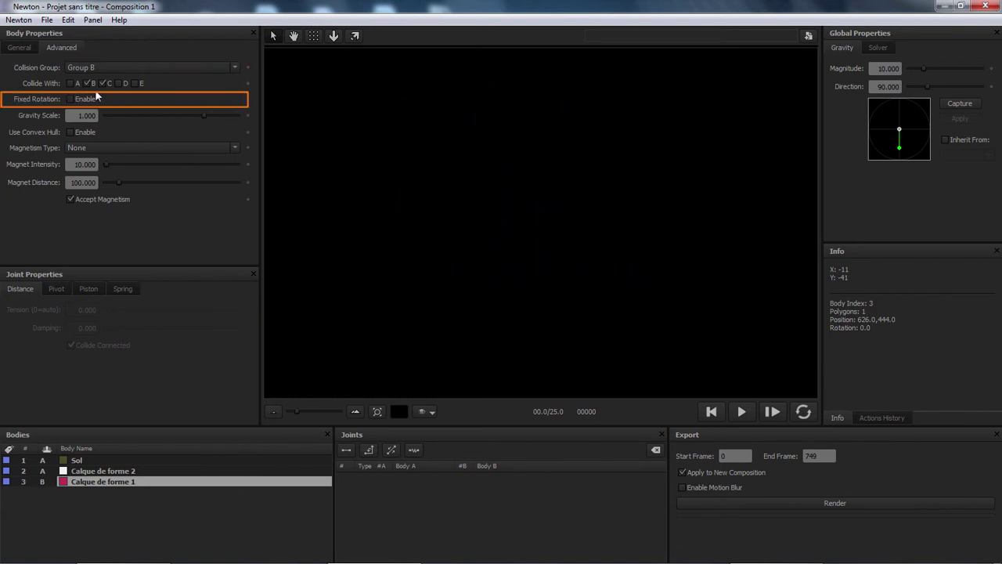
{"action": "left_click", "coordinate": [71, 99]}
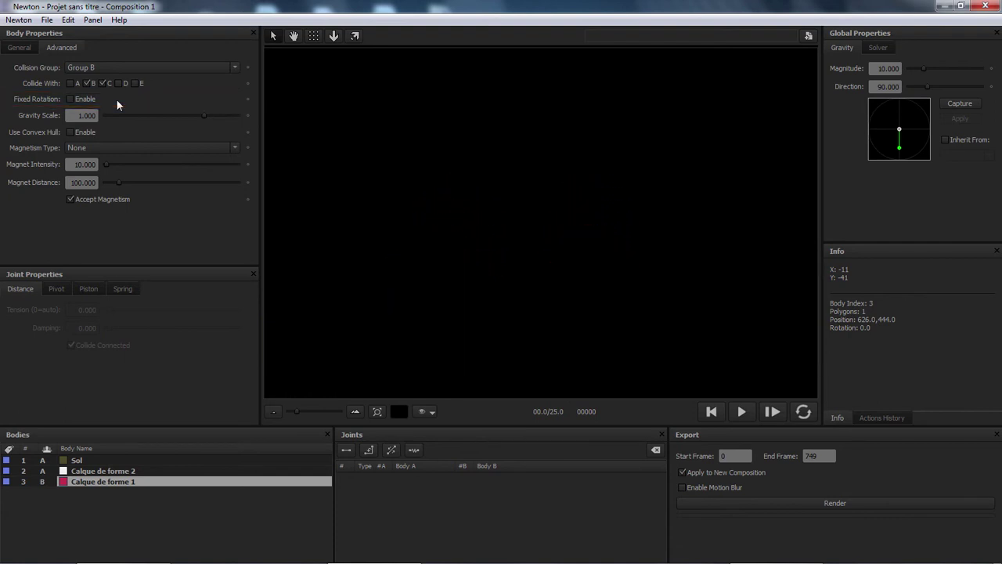
{"action": "left_click_drag", "start_coordinate": [204, 119], "coordinate": [138, 126]}
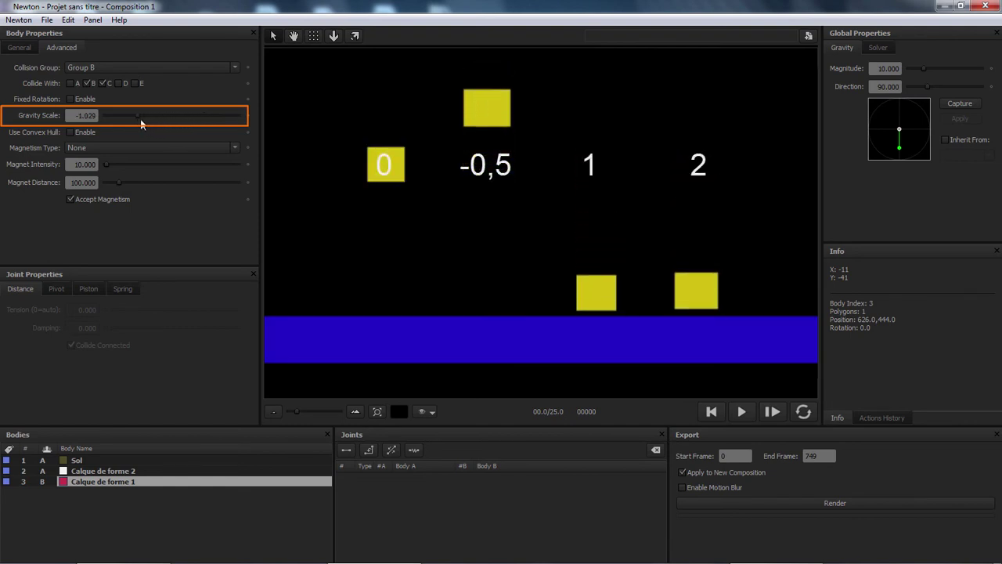
{"action": "left_click_drag", "start_coordinate": [145, 124], "coordinate": [190, 123]}
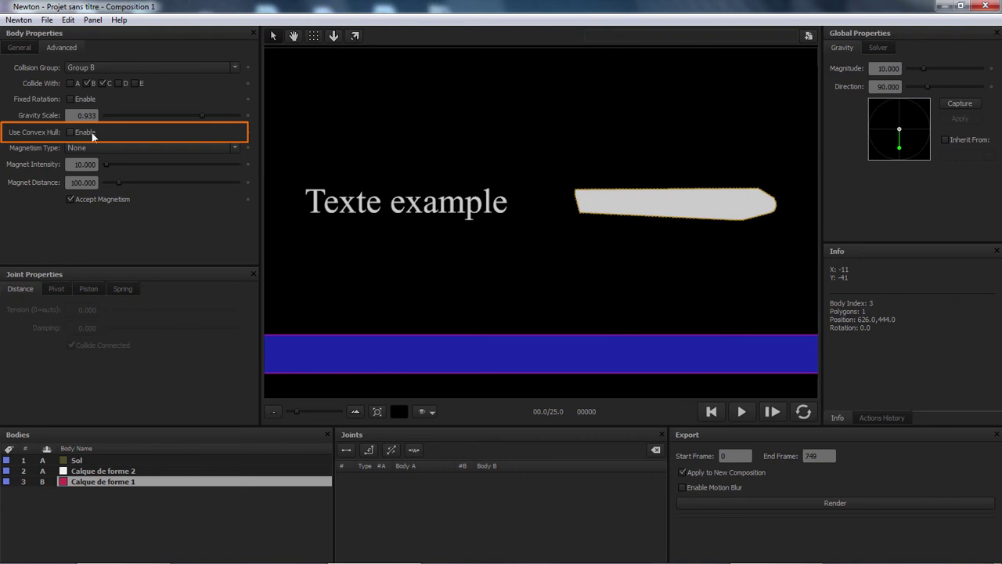
{"action": "left_click", "coordinate": [92, 134]}
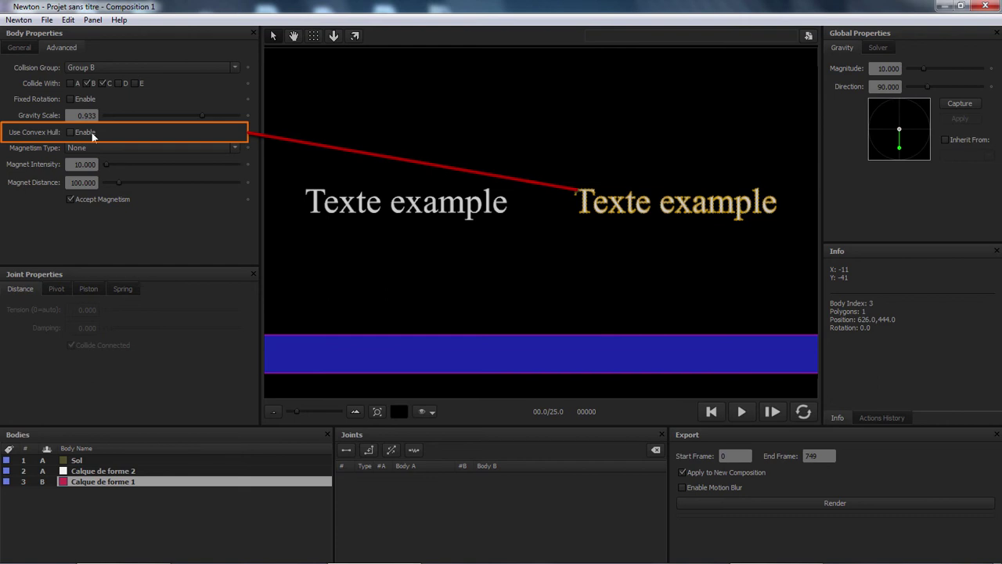
{"action": "left_click", "coordinate": [92, 135]}
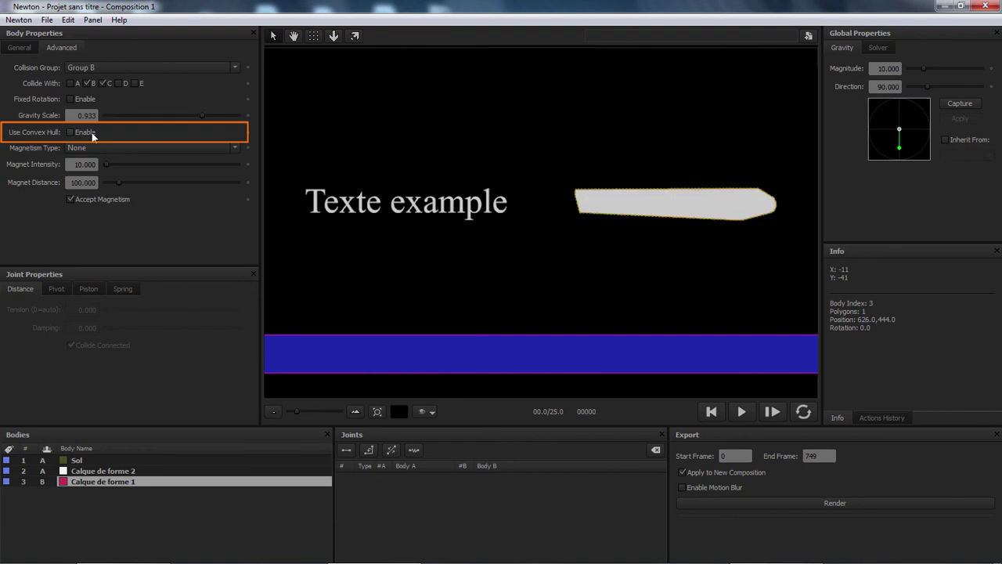
- Set the Magnetism Type of Calque de forme 1 to Repulsion, with Magnet Intensity 773.810 and Magnet Distance 147.619
{"action": "left_click", "coordinate": [160, 148]}
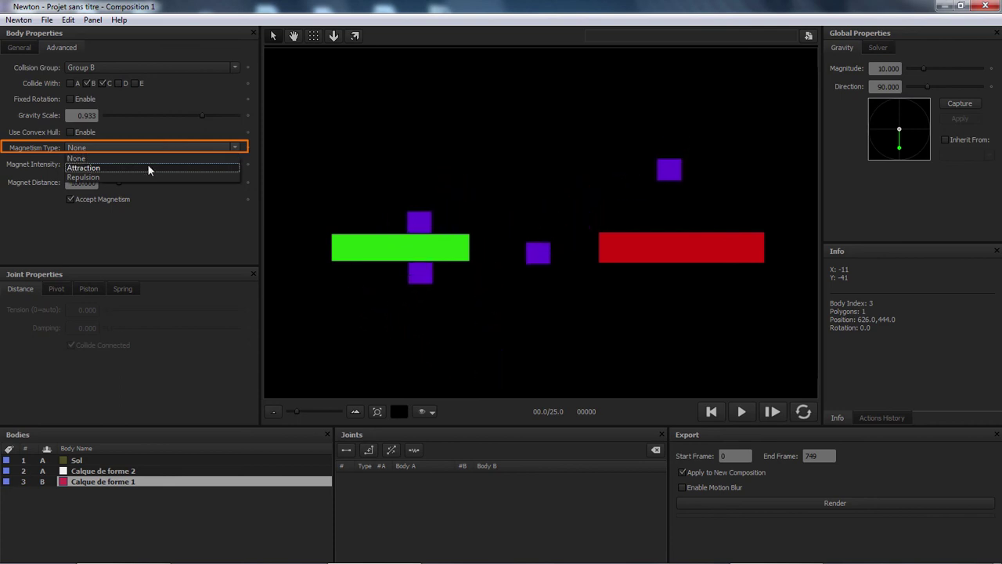
{"action": "left_click", "coordinate": [147, 166]}
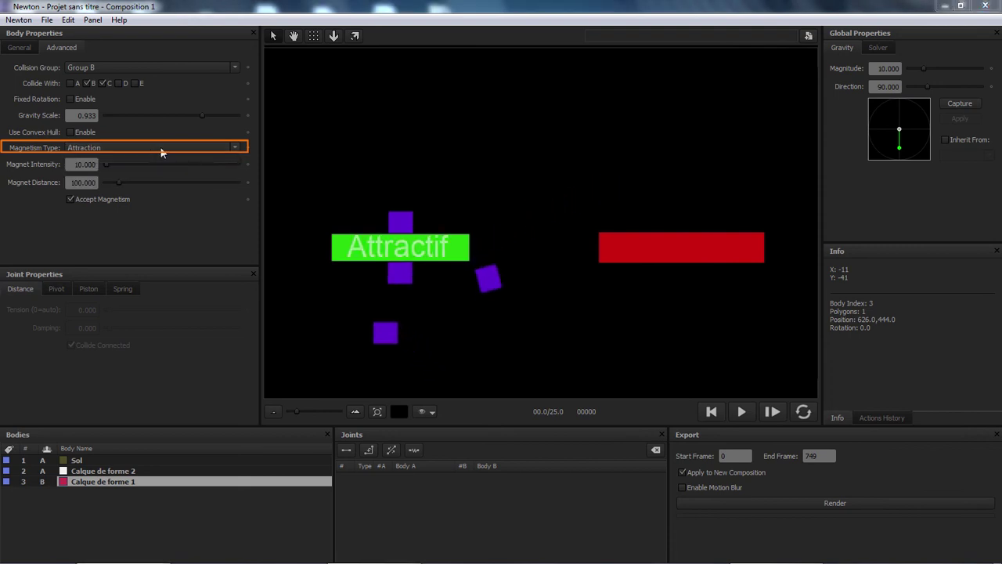
{"action": "left_click", "coordinate": [161, 147]}
{"action": "left_click", "coordinate": [149, 177]}
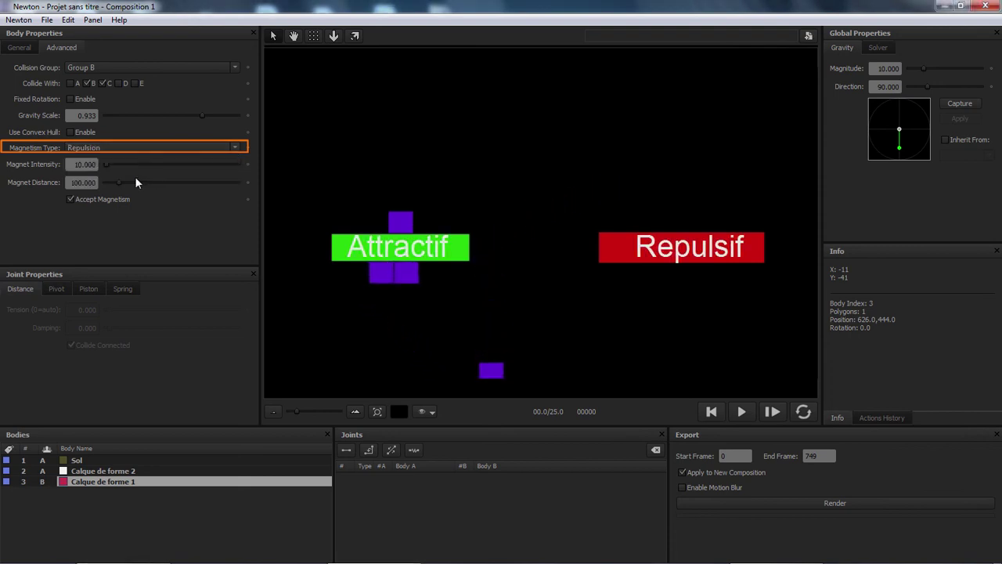
{"action": "left_click_drag", "start_coordinate": [117, 167], "coordinate": [128, 186]}
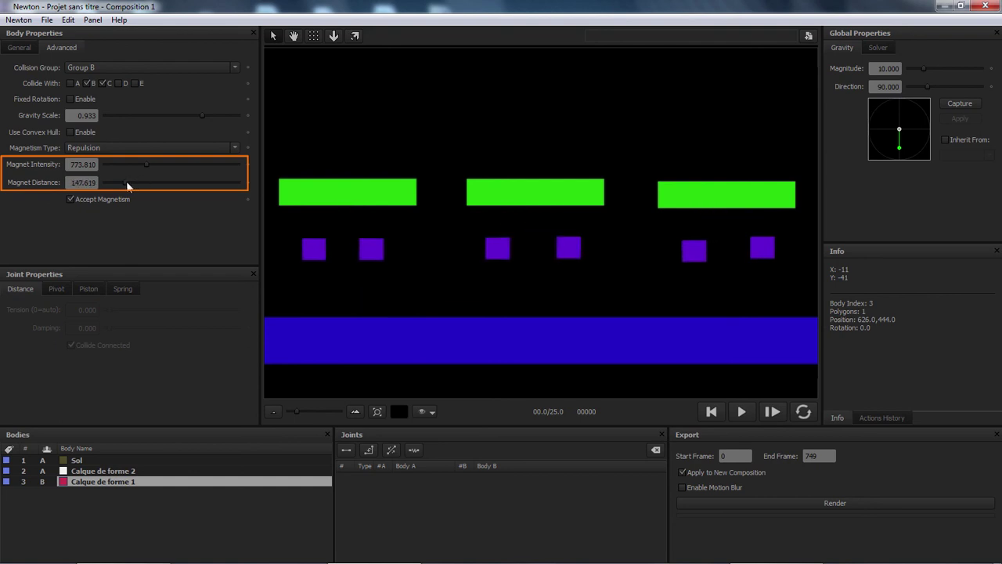